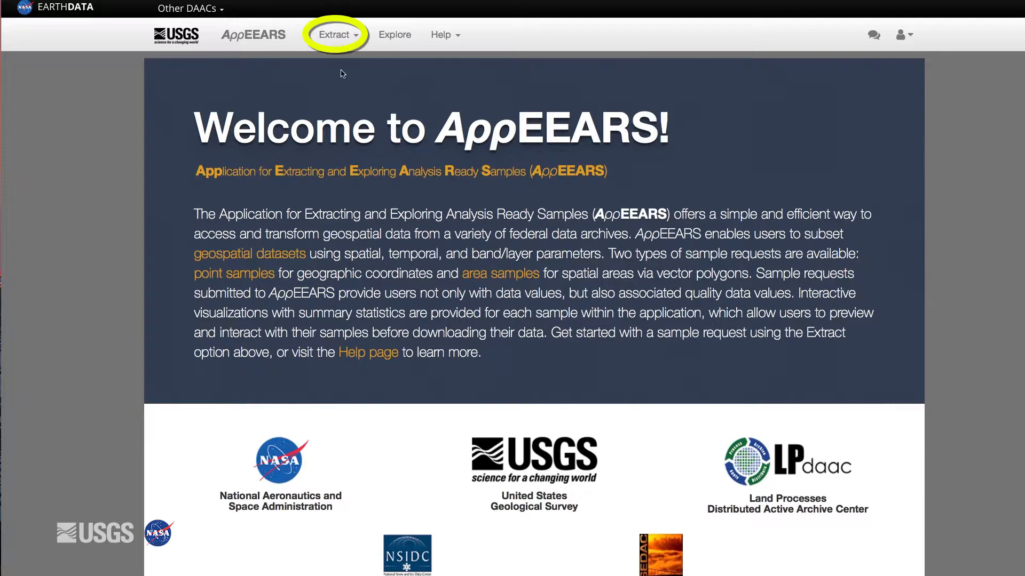
- Start a new area sample extraction request
left_click(338, 36)
left_click(350, 63)
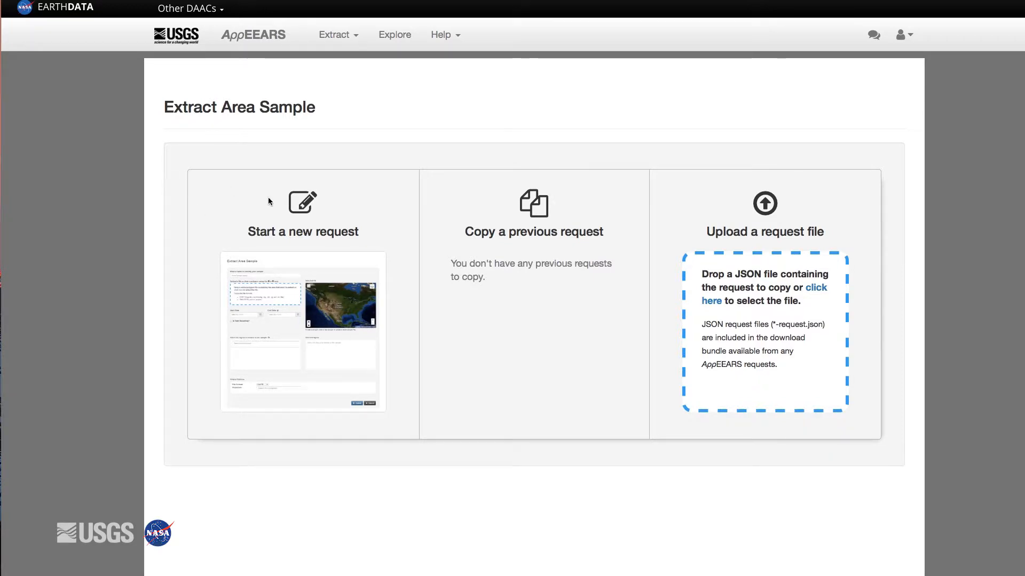
left_click(305, 267)
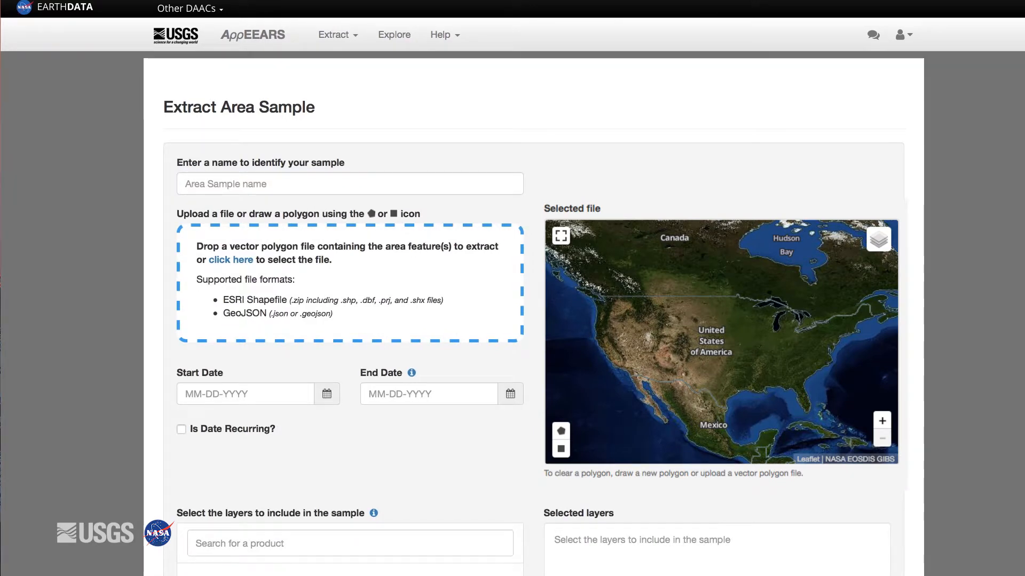
- Name the area sample "Colorado NPS 2015-2017"
left_click(230, 185)
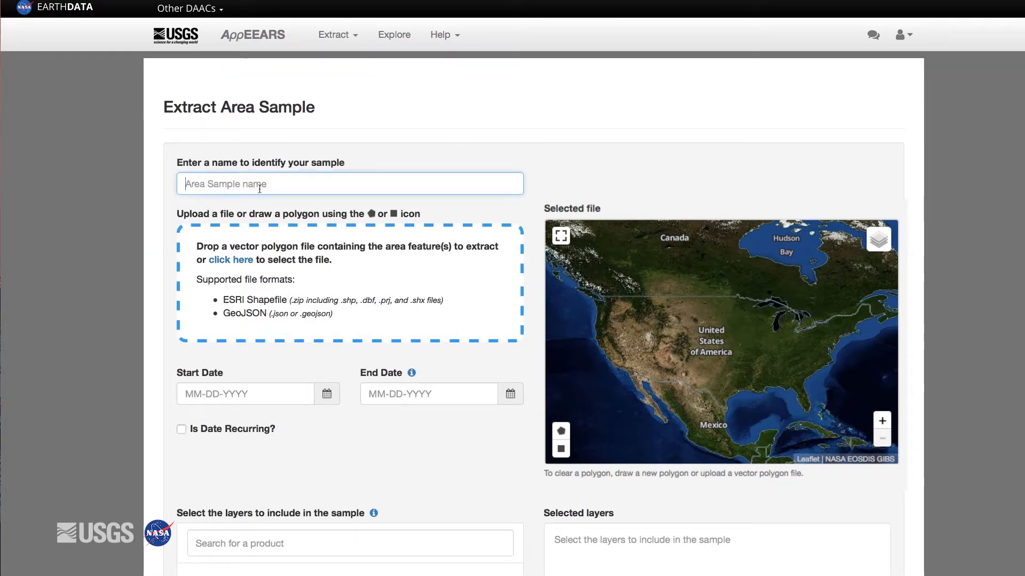
type("Colorado NPS")
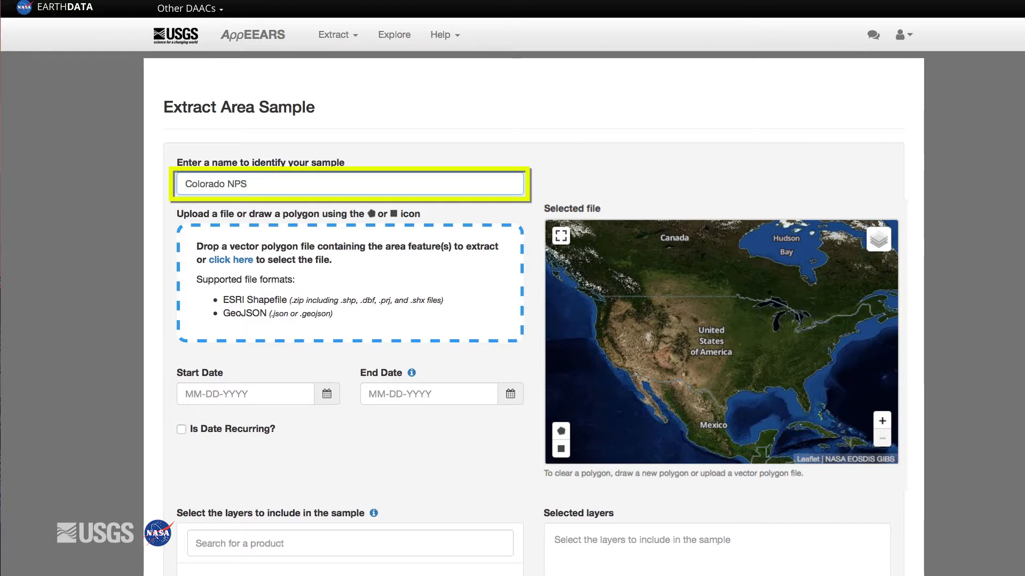
type(" 2015-2017")
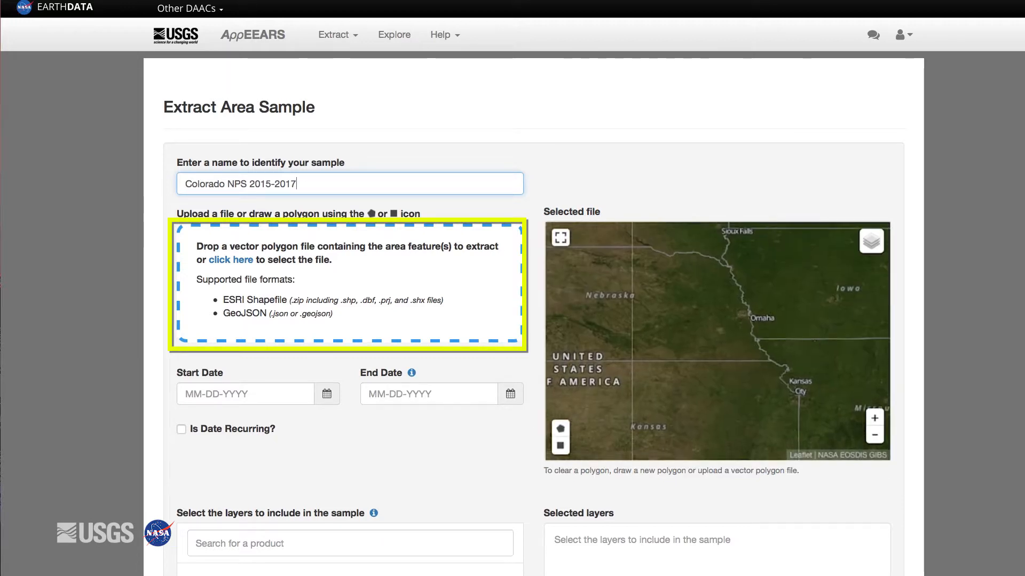
- Draw a closed five-sided polygon on the map around Omaha and Lincoln as the sample area
left_click(560, 429)
left_click(734, 296)
left_click(693, 322)
left_click(715, 382)
left_click(778, 382)
left_click(783, 319)
left_click(734, 296)
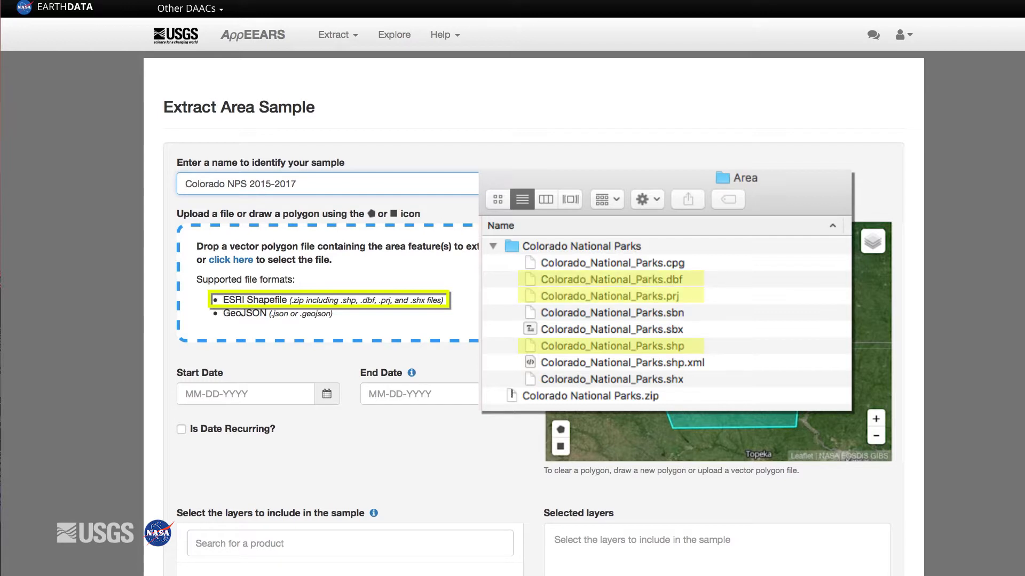
- Upload the zipped Colorado National Parks shapefile as the area to extract
left_click_drag(1003, 354, 347, 292)
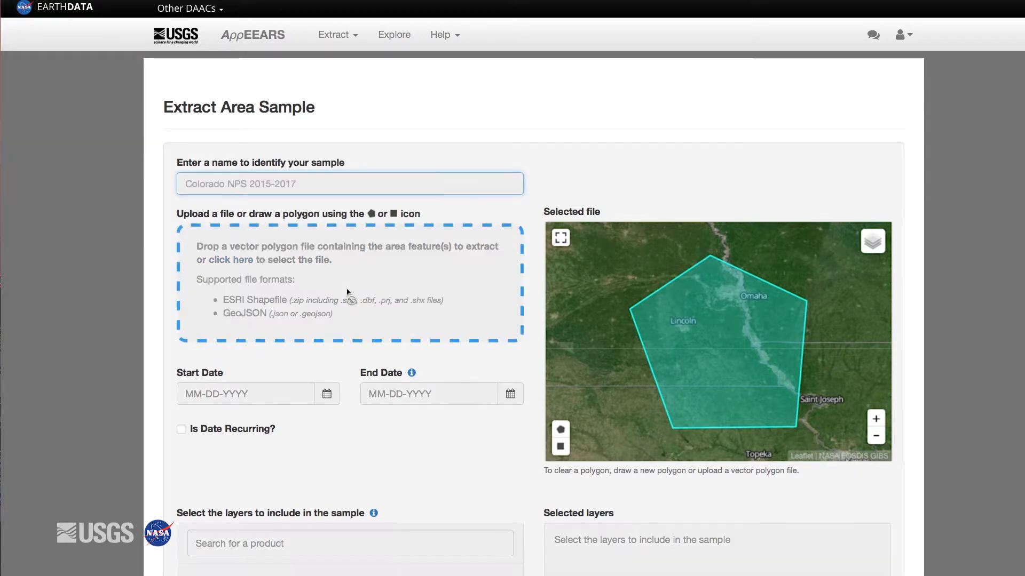
scroll(347, 292, "down", 1)
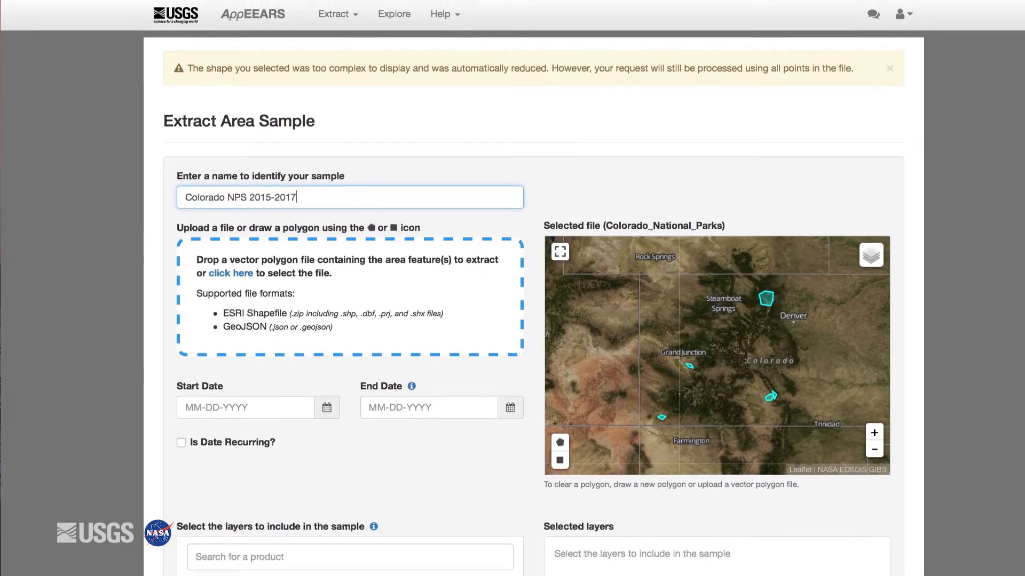
scroll(513, 288, "down", 3)
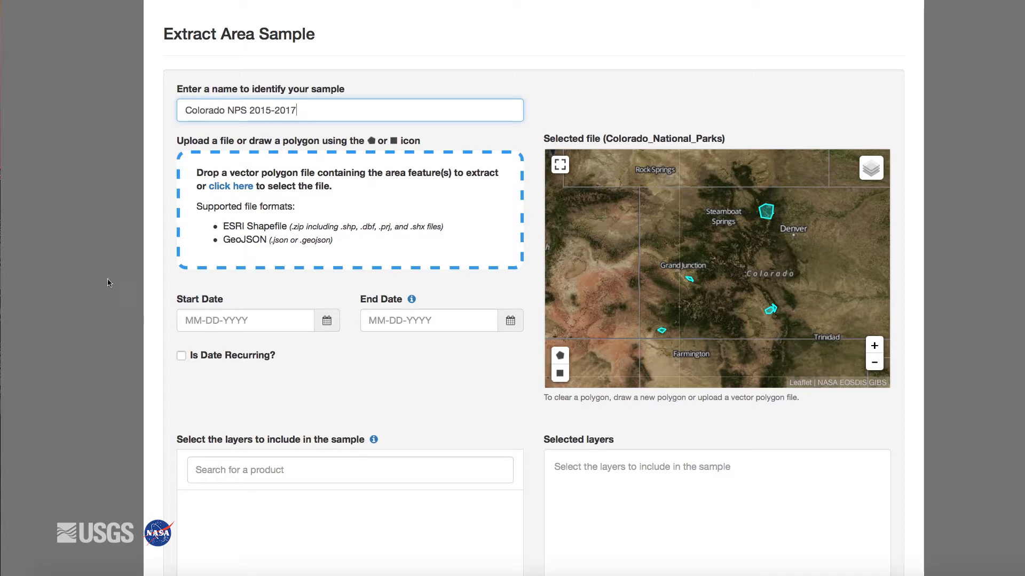
- Set the sample's start date to 01-01-2015
left_click(327, 321)
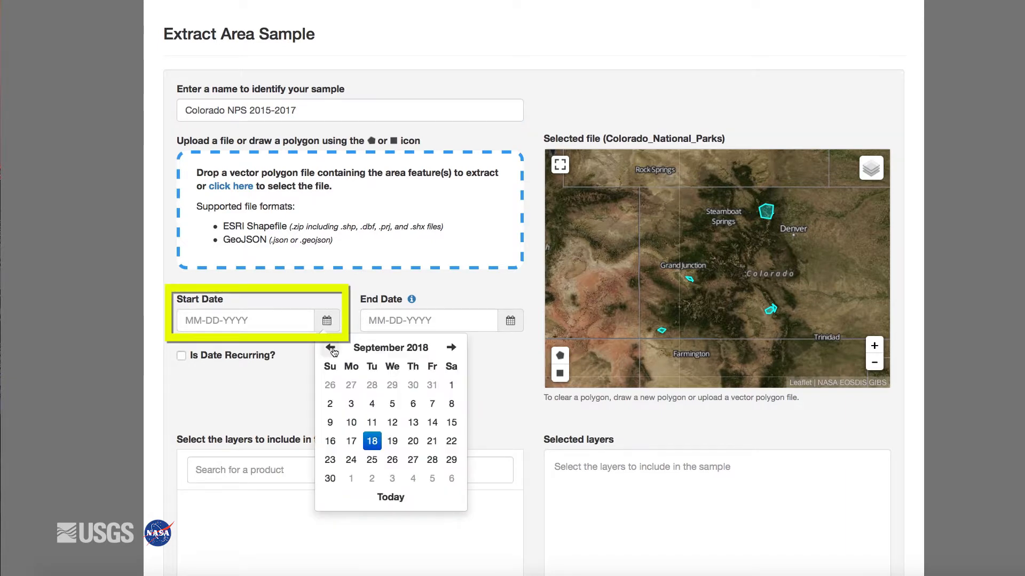
left_click(397, 350)
left_click(327, 348)
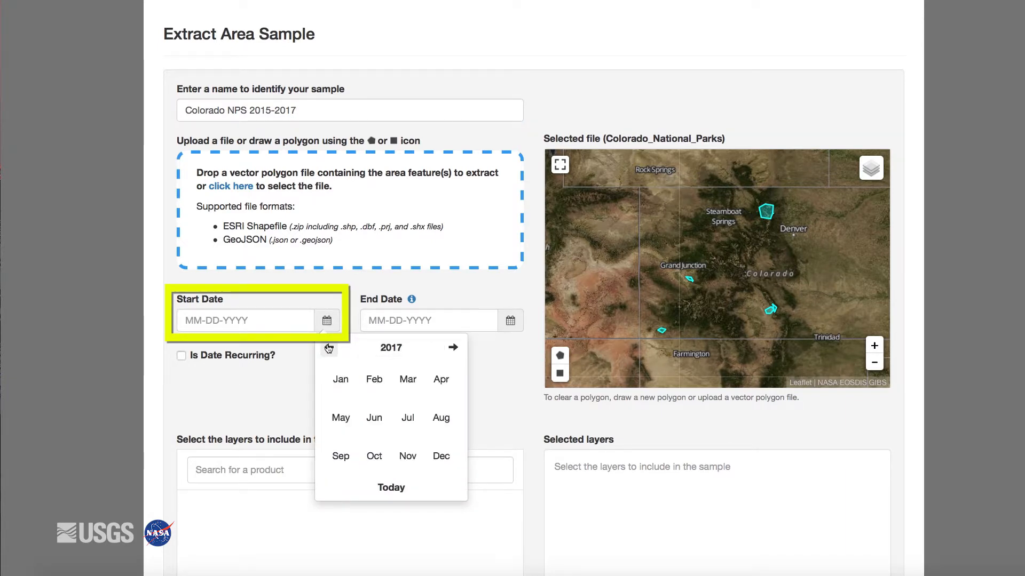
left_click(328, 348)
left_click(341, 381)
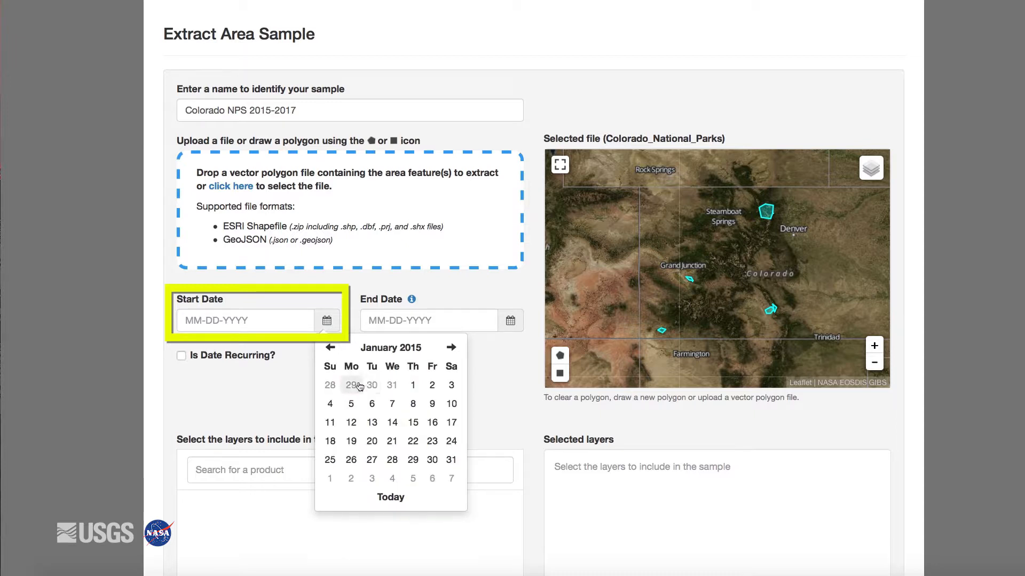
left_click(413, 387)
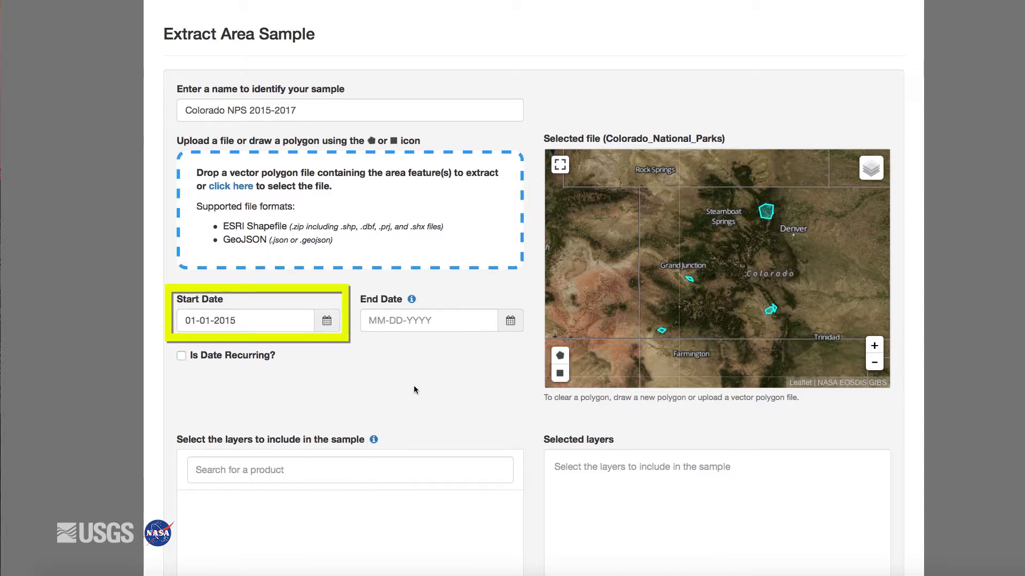
- Set the sample's end date to 12-31-2017
left_click(513, 323)
left_click(513, 348)
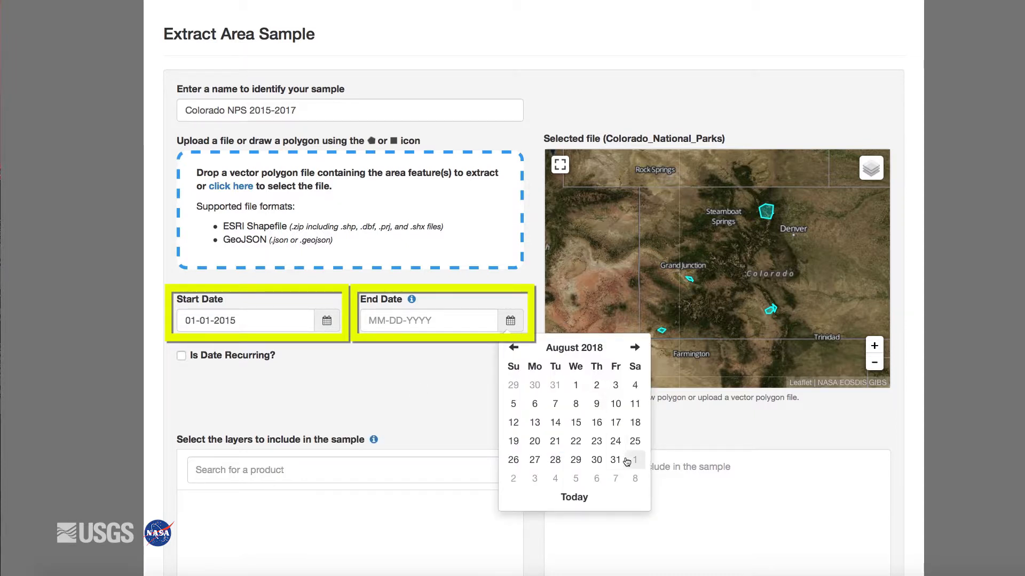
left_click(585, 348)
left_click(512, 347)
left_click(621, 455)
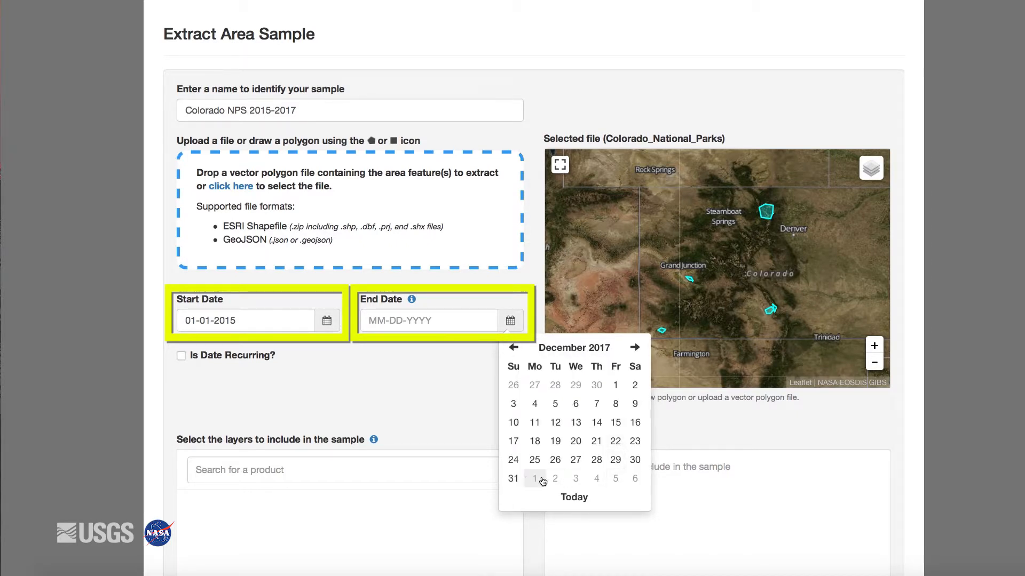
left_click(514, 478)
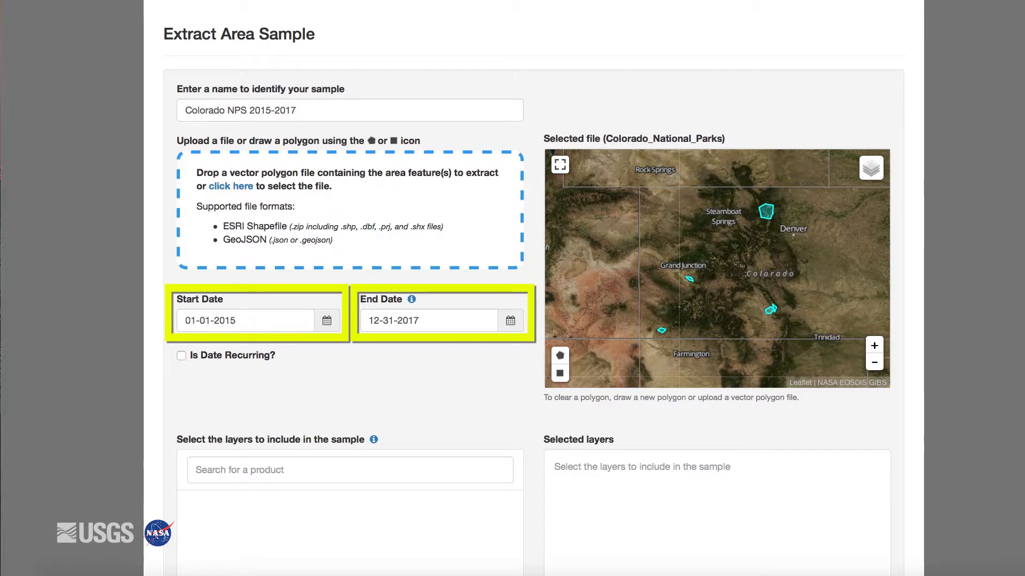
- Search the products for "Temper" and choose the 8-day Terra MODIS Land Surface Temperature & Emissivity product, MOD11A2.006
scroll(352, 288, "down", 5)
left_click(275, 189)
type("T")
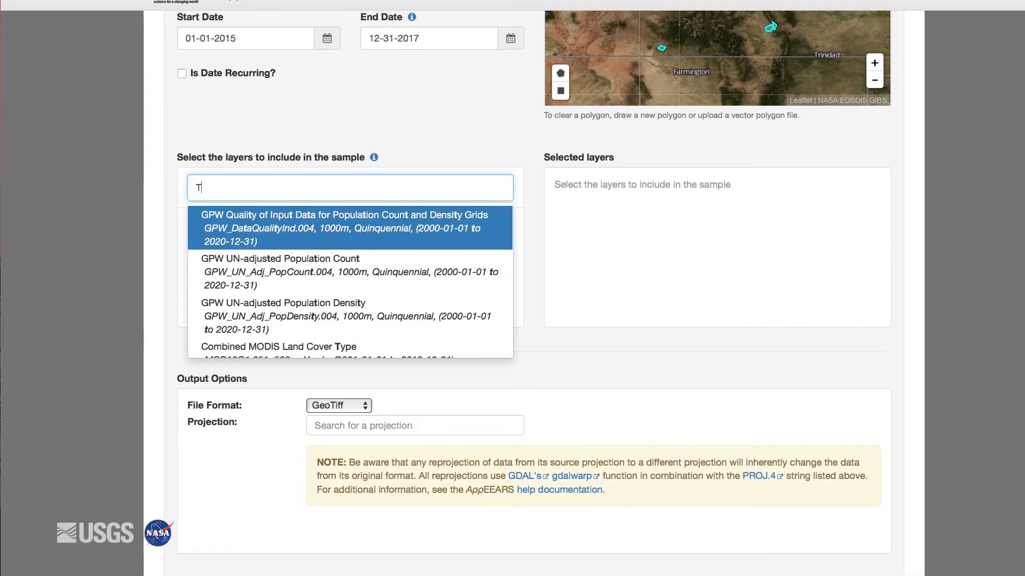
type("emper")
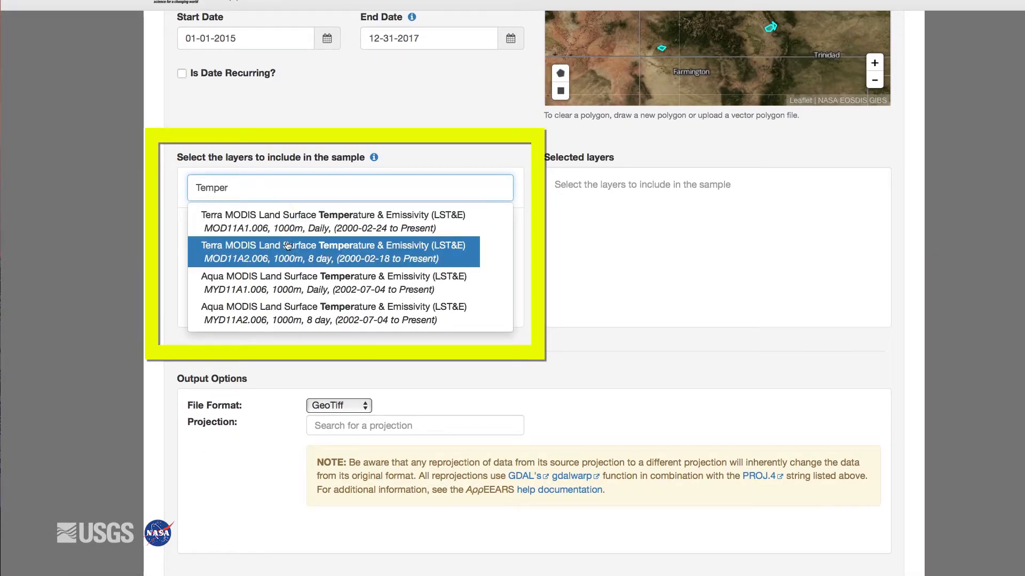
left_click(286, 249)
- View the details of the LST_Day_1km layer and add that layer to the sample
scroll(327, 288, "down", 2)
scroll(327, 289, "down", 2)
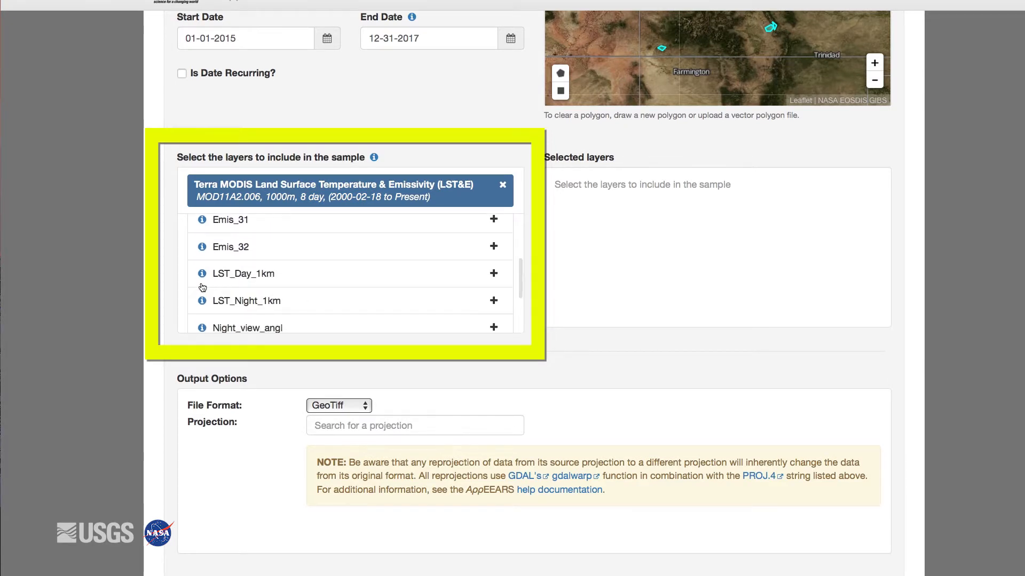
left_click(202, 274)
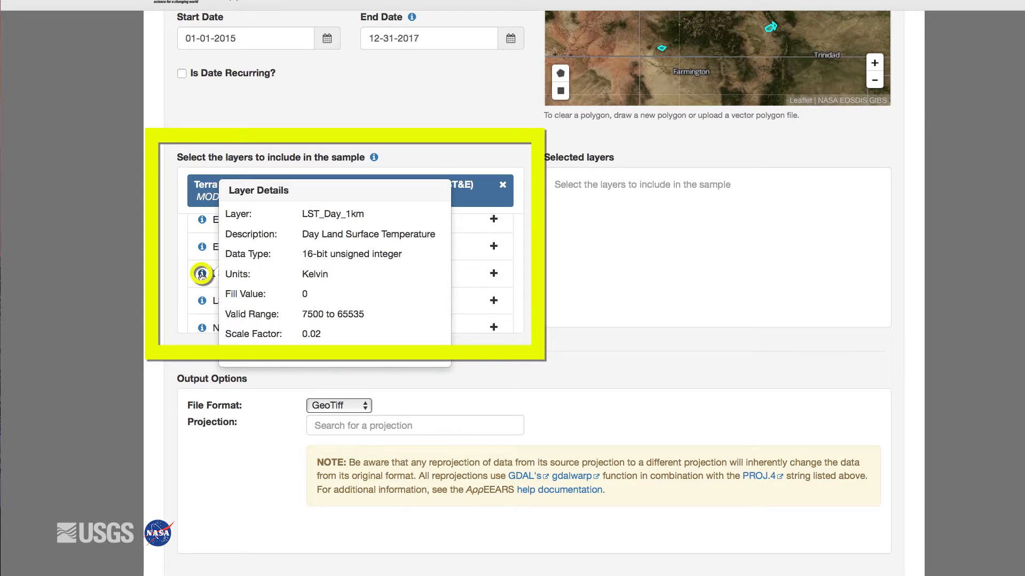
left_click(317, 277)
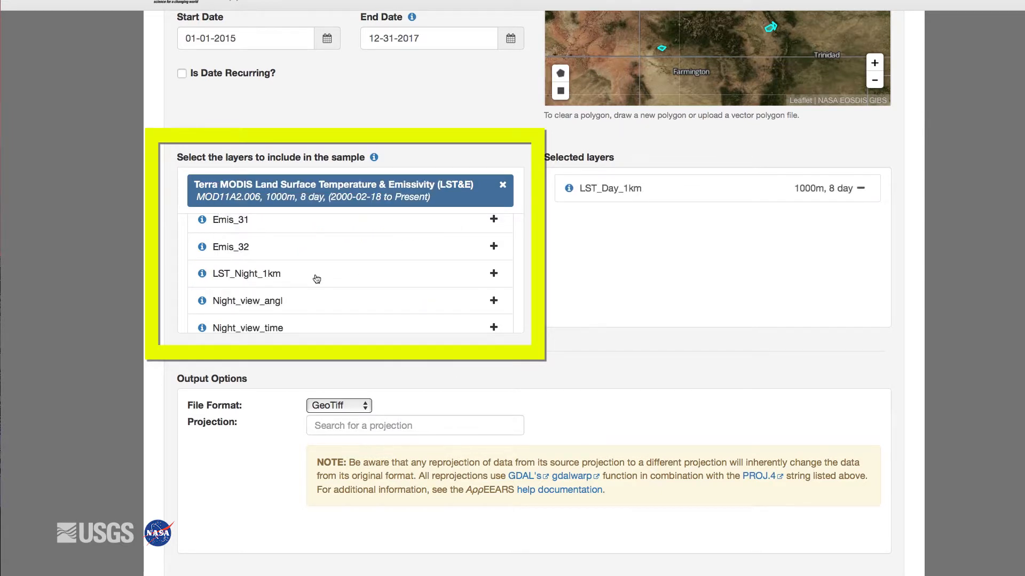
- Add the Emis_32 layer to the selected layers and remove it again
left_click(261, 250)
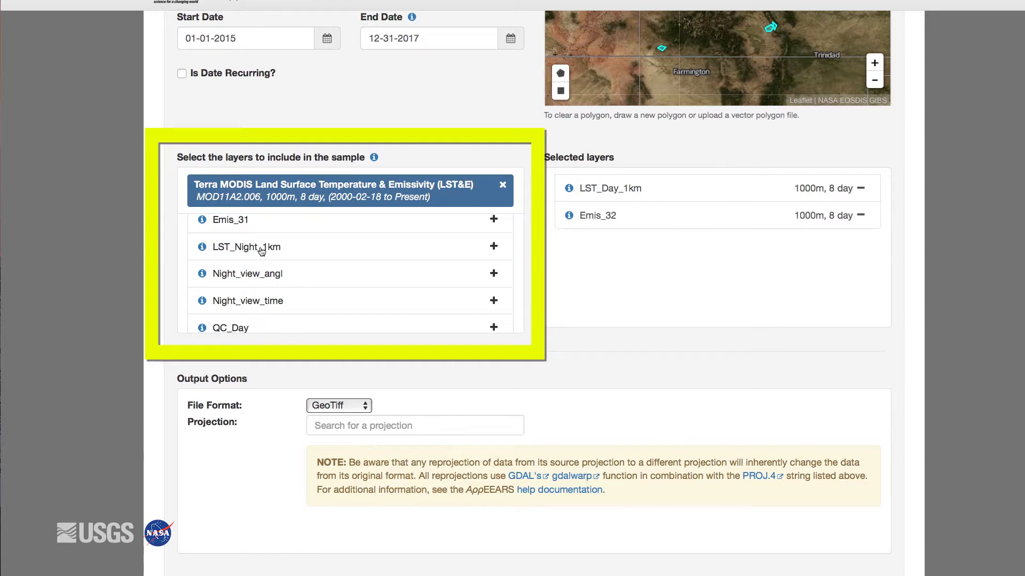
left_click(667, 223)
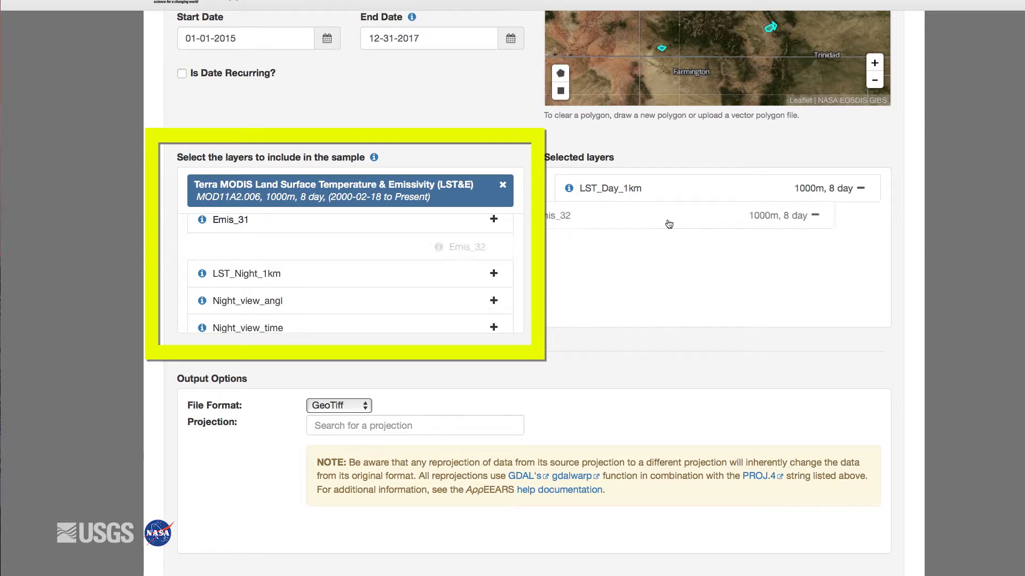
- Replace the chosen product with Terra MODIS Vegetation Indices MOD13Q1.006 and add its _250m_16_days_NDVI layer to the sample
left_click(503, 185)
type("MOD13")
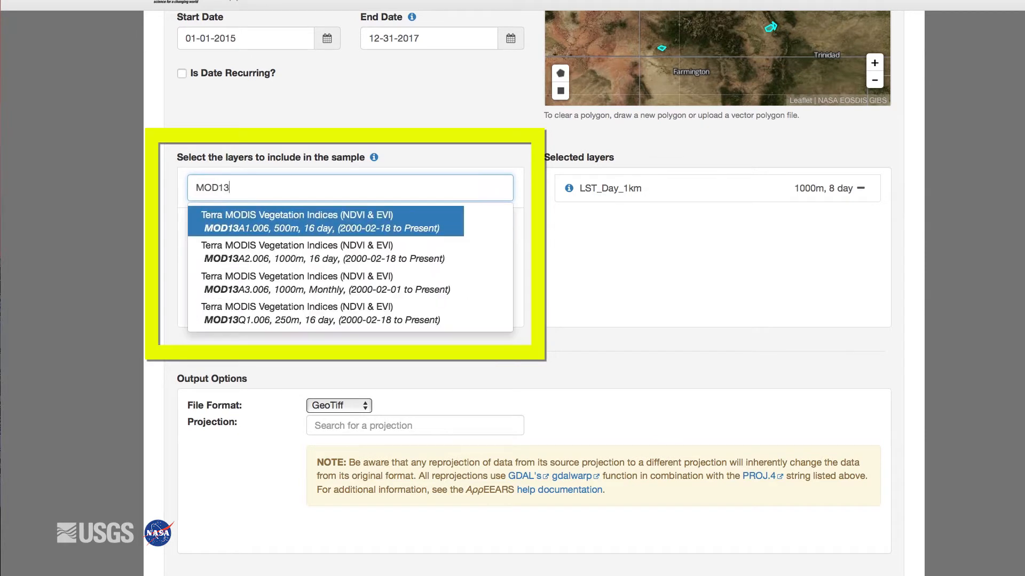
type("Q")
left_click(416, 222)
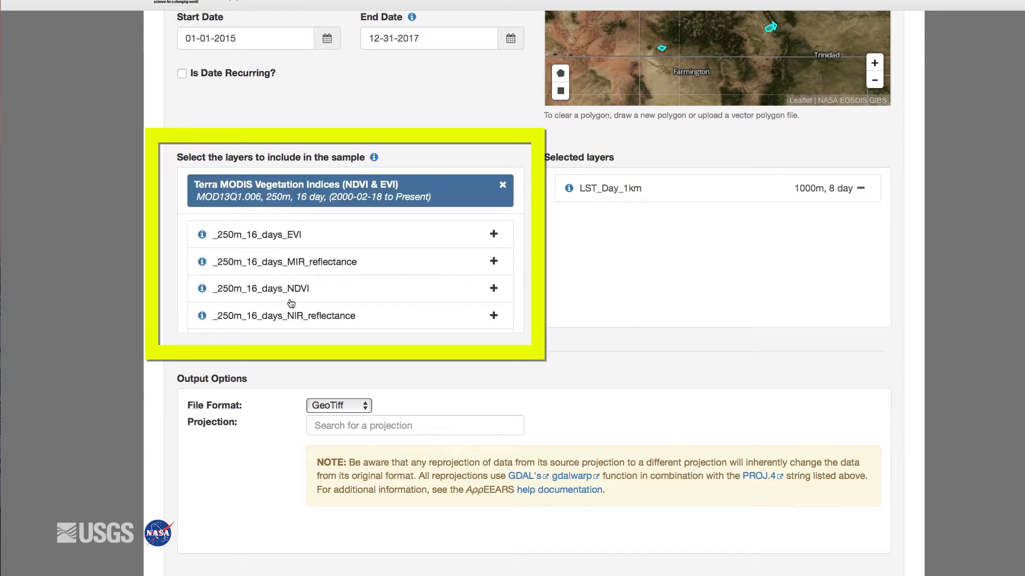
left_click(297, 292)
- Switch the product to Terra MODIS Thermal Anomalies and Fire MOD14A2.006 and add its FireMask layer to the sample
left_click(503, 185)
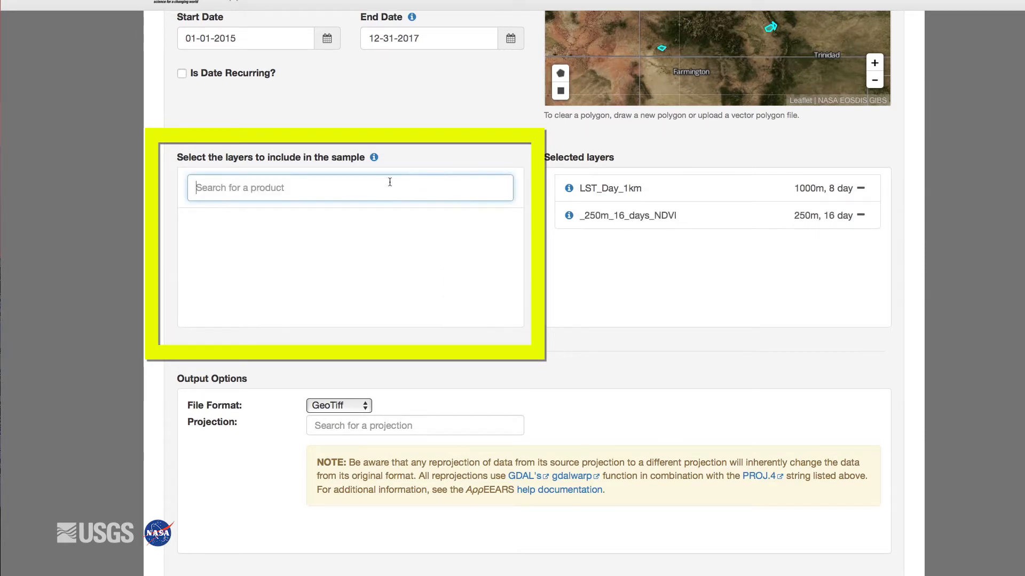
type("MOD14")
left_click(382, 223)
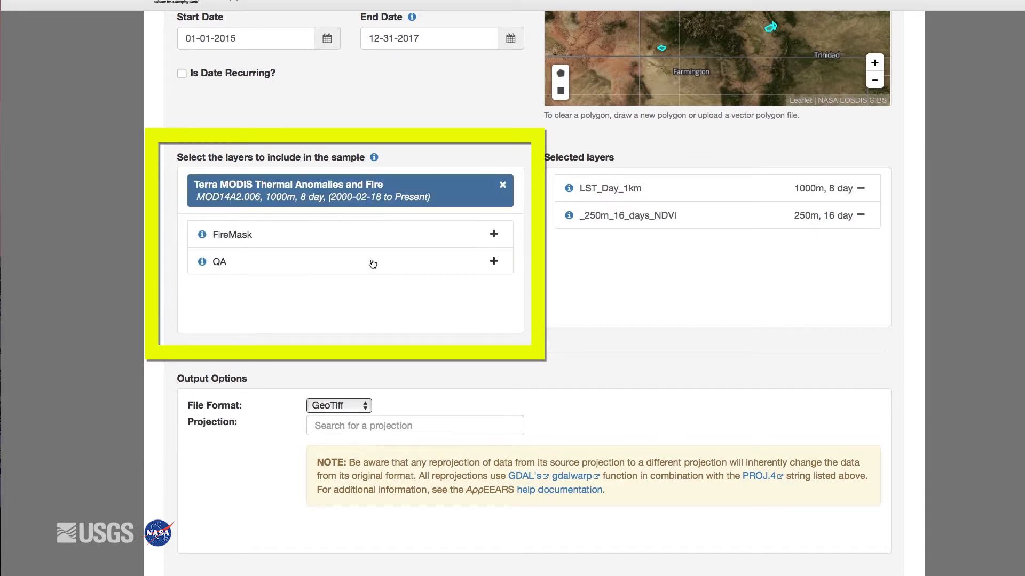
left_click(227, 231)
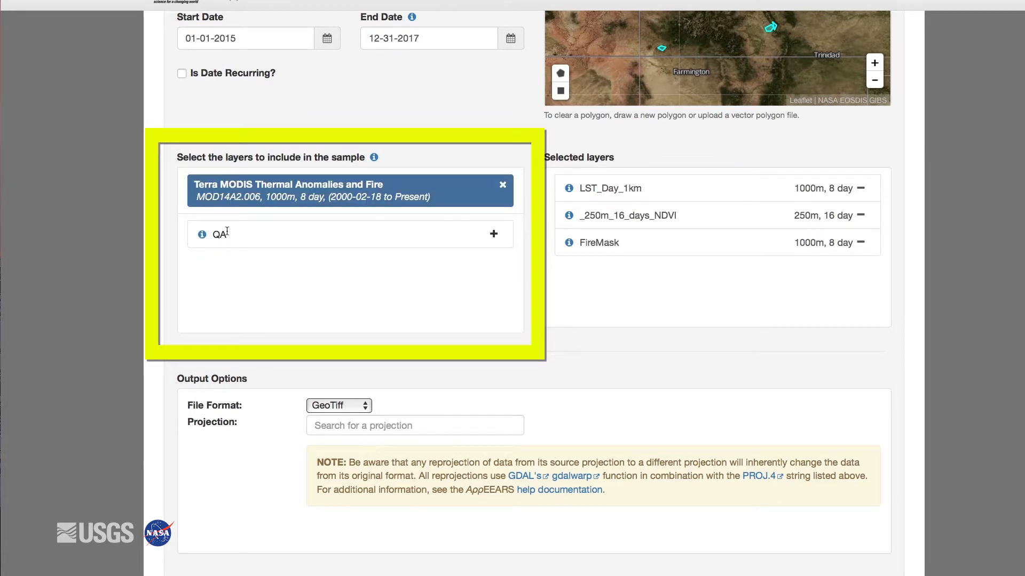
- Keep GeoTiff as the output file format, choose the Geographic projection, and submit the request
scroll(235, 321, "down", 2)
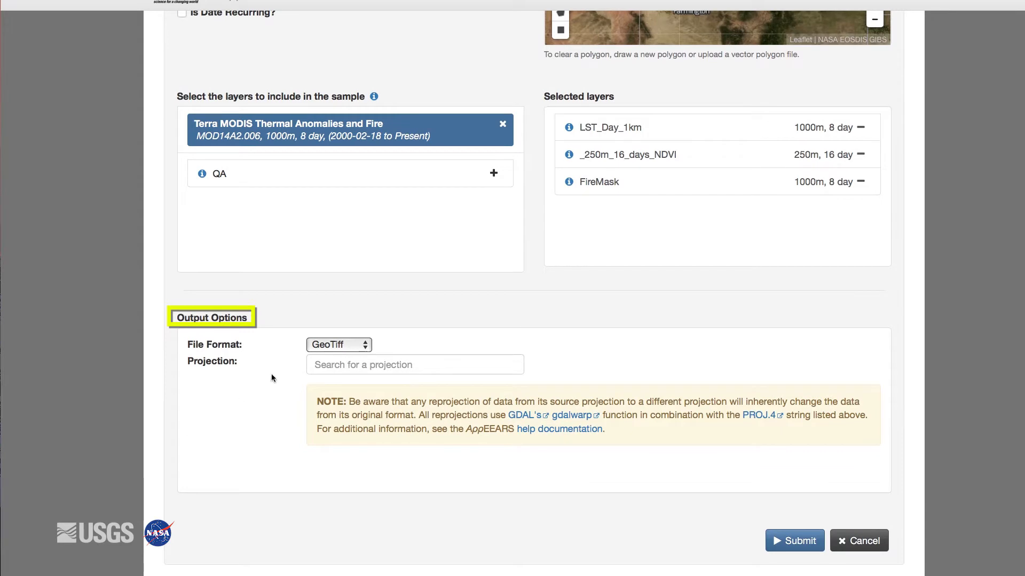
left_click(367, 347)
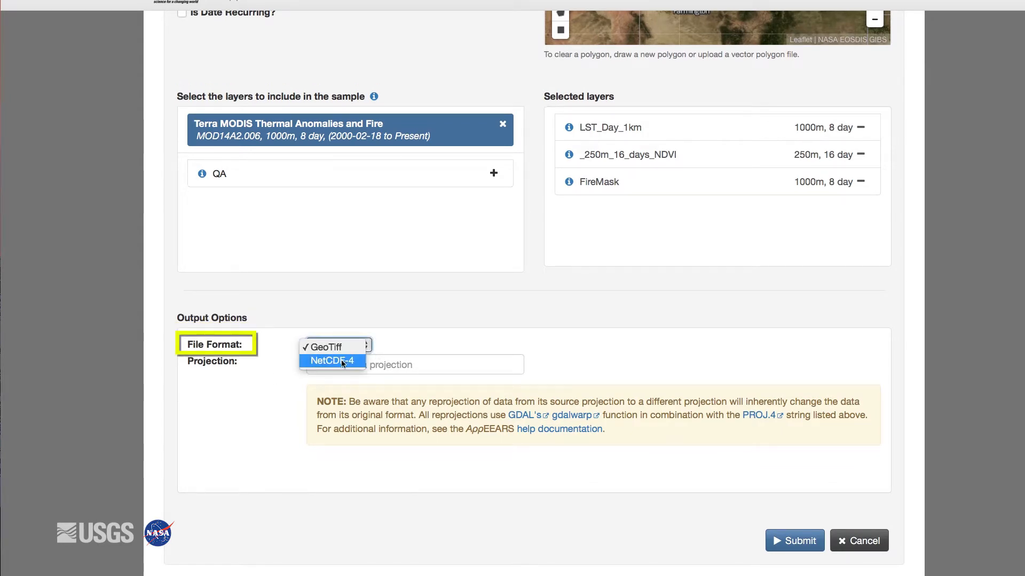
left_click(344, 348)
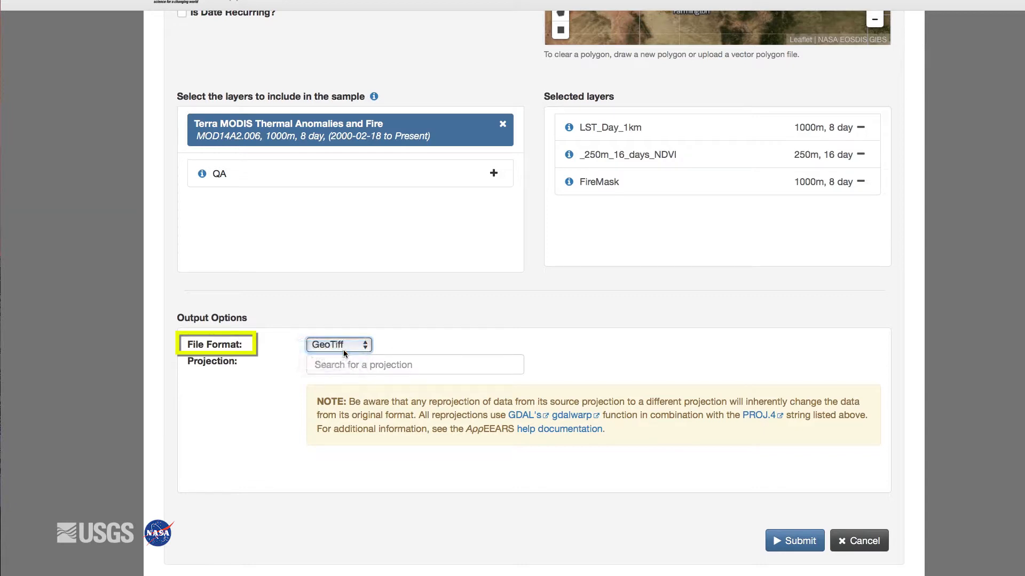
left_click(428, 364)
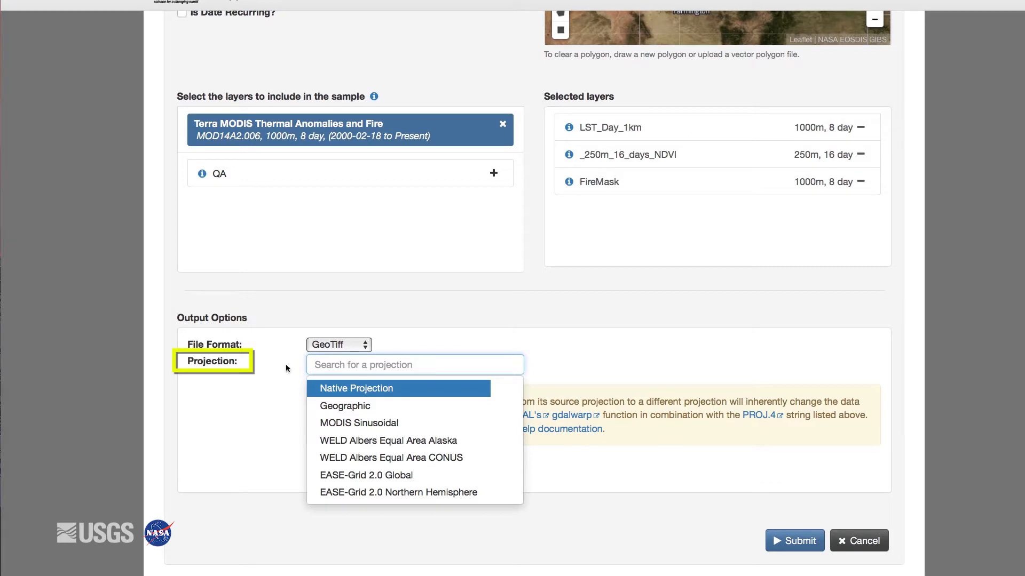
left_click(332, 411)
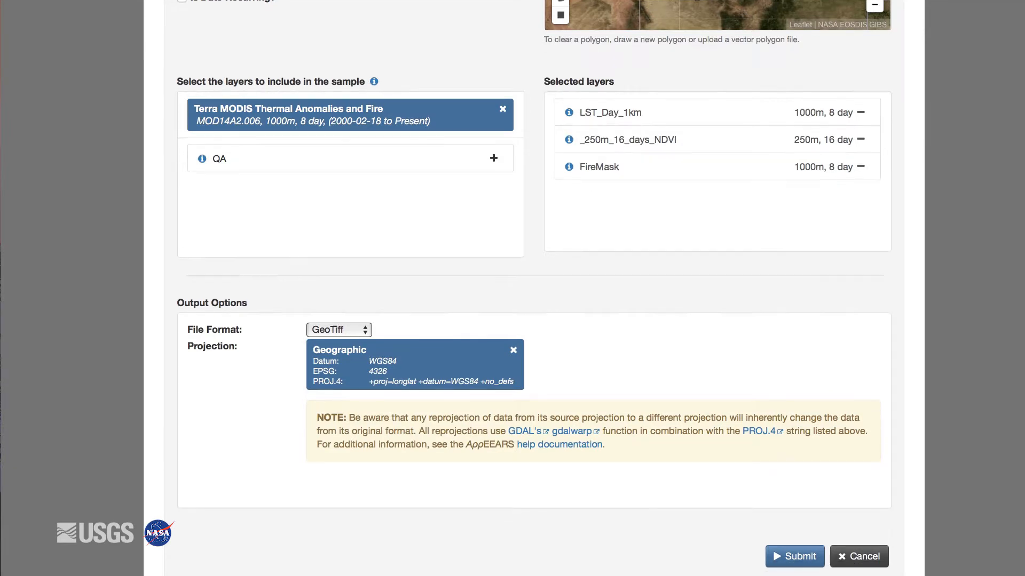
left_click(800, 529)
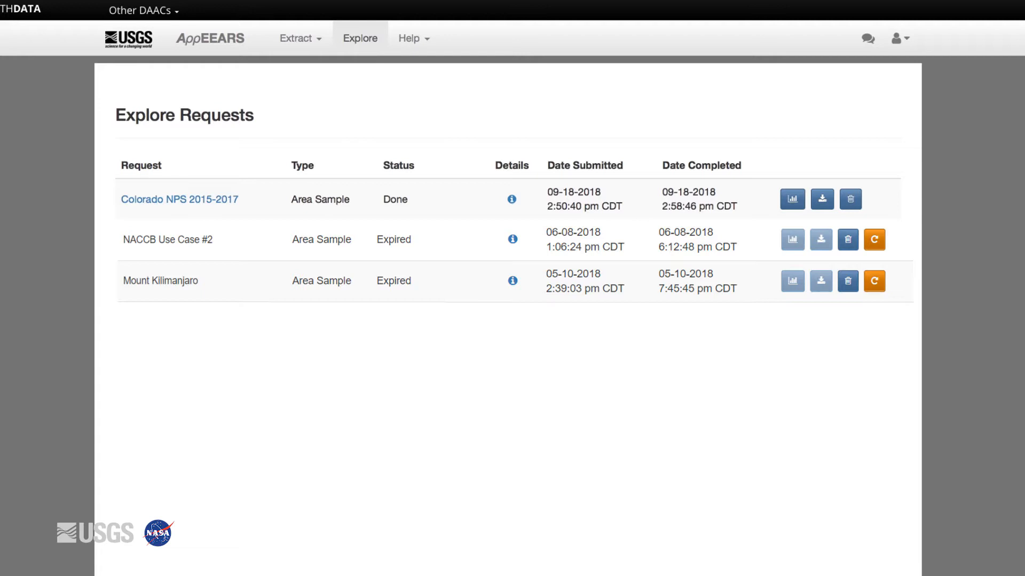
- Open the results view of the completed Colorado NPS 2015-2017 request
left_click(792, 200)
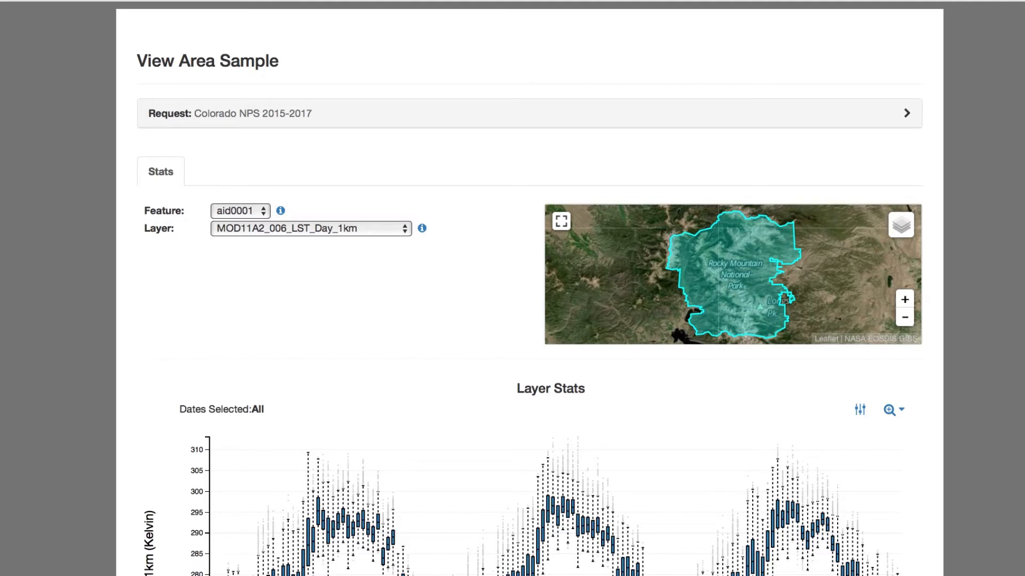
- Narrow the LST_Day_1km layer stats to the date range 07-02-2015 to 12-03-2015
scroll(528, 288, "down", 8)
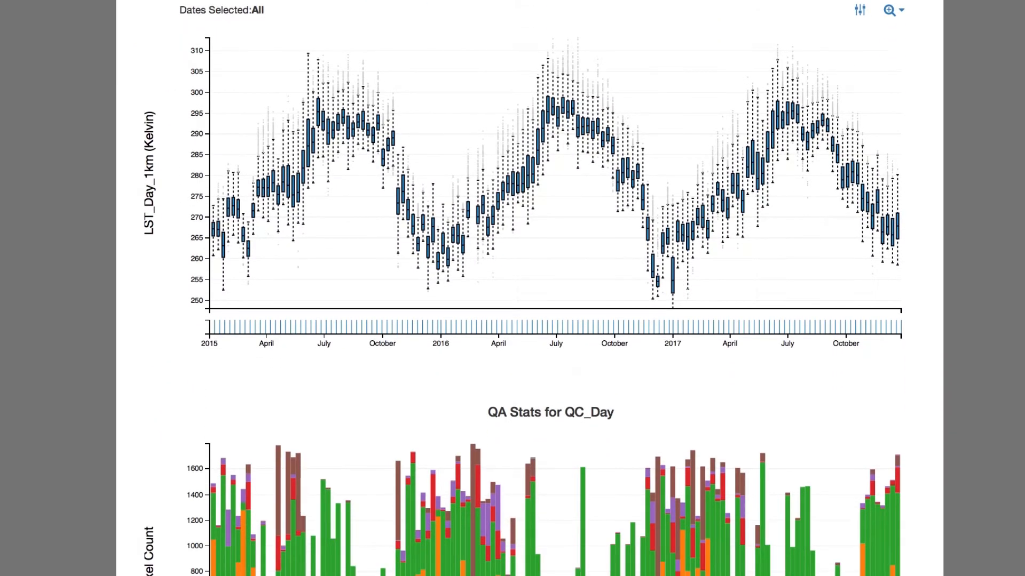
left_click(901, 15)
left_click(898, 48)
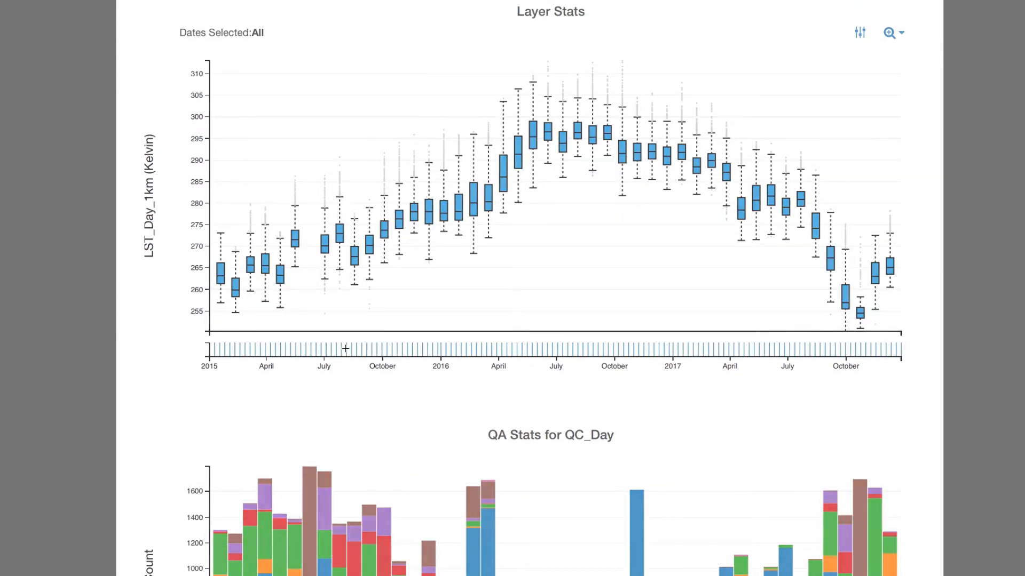
left_click_drag(324, 349, 426, 350)
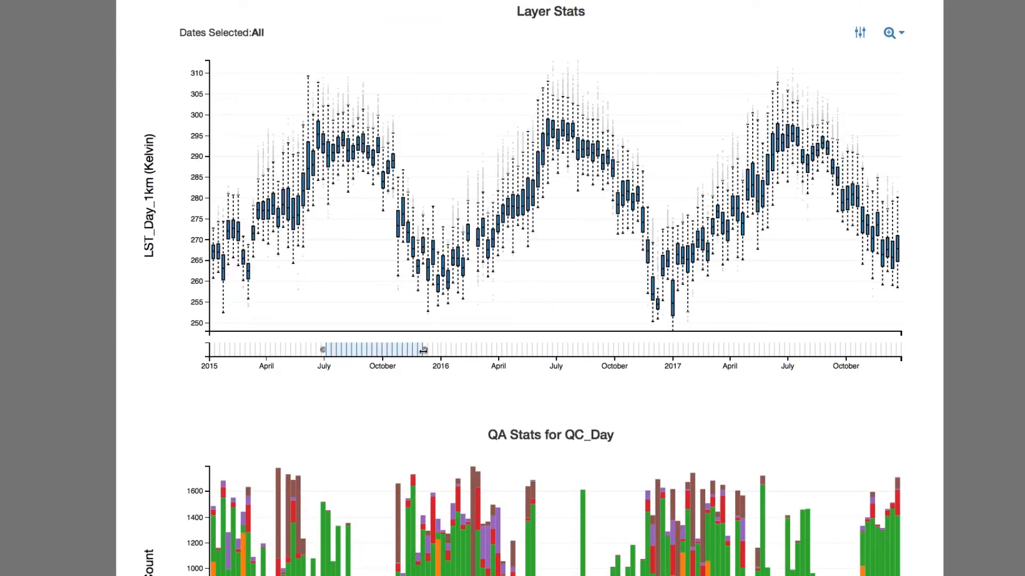
- Inspect the temperature statistics of individual box plots for August and September 2015 dates
mouse_move(545, 168)
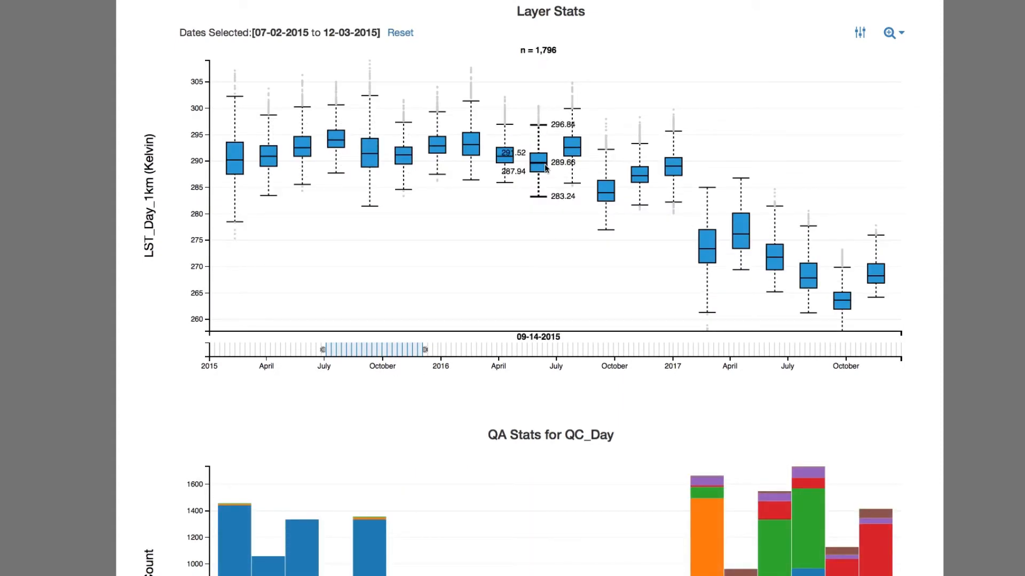
mouse_move(369, 159)
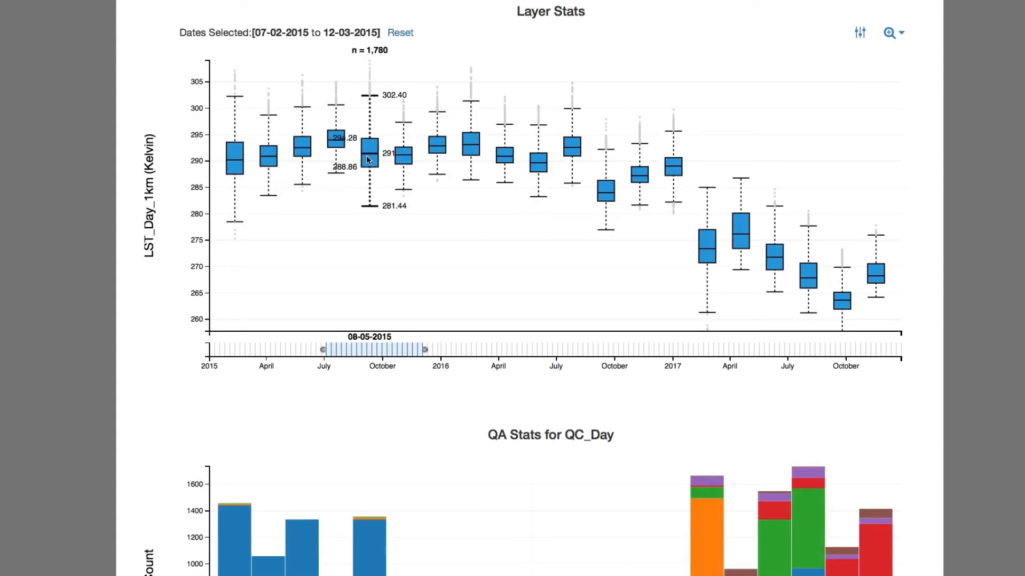
mouse_move(406, 159)
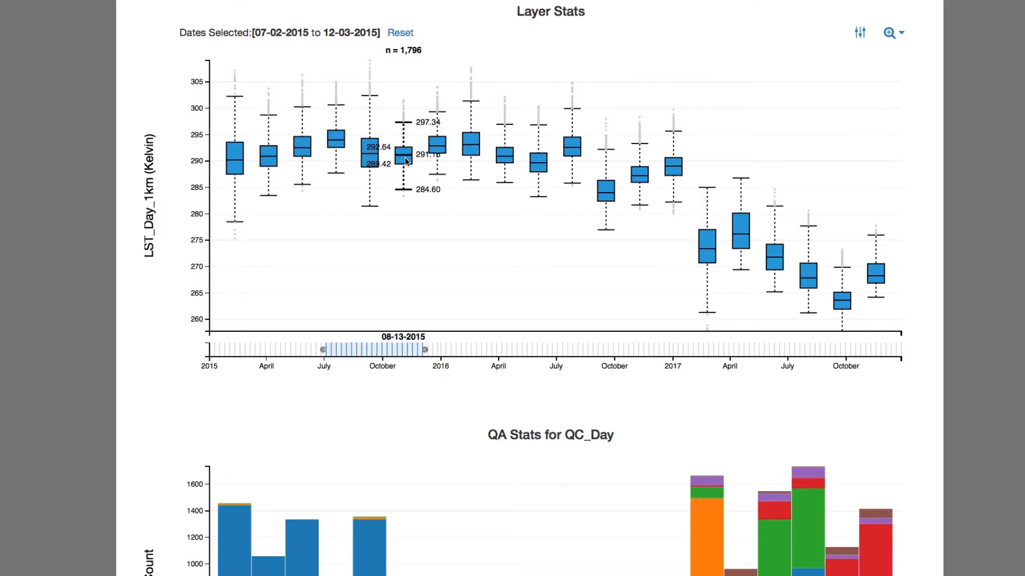
- Examine the quality details of the 10-24-2015 bar in the QA stats for QC_Day
scroll(488, 435, "down", 5)
mouse_move(706, 320)
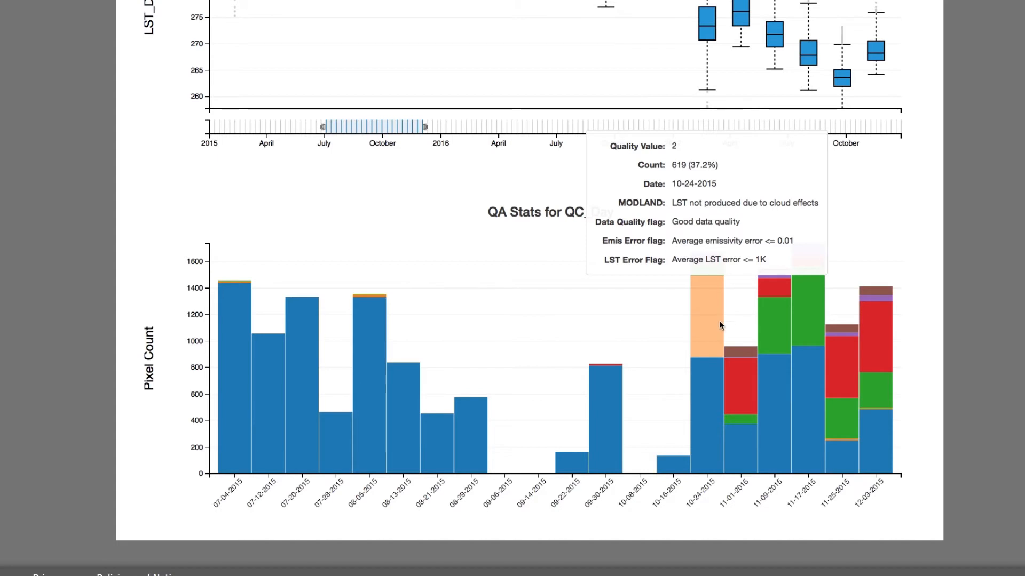
mouse_move(361, 345)
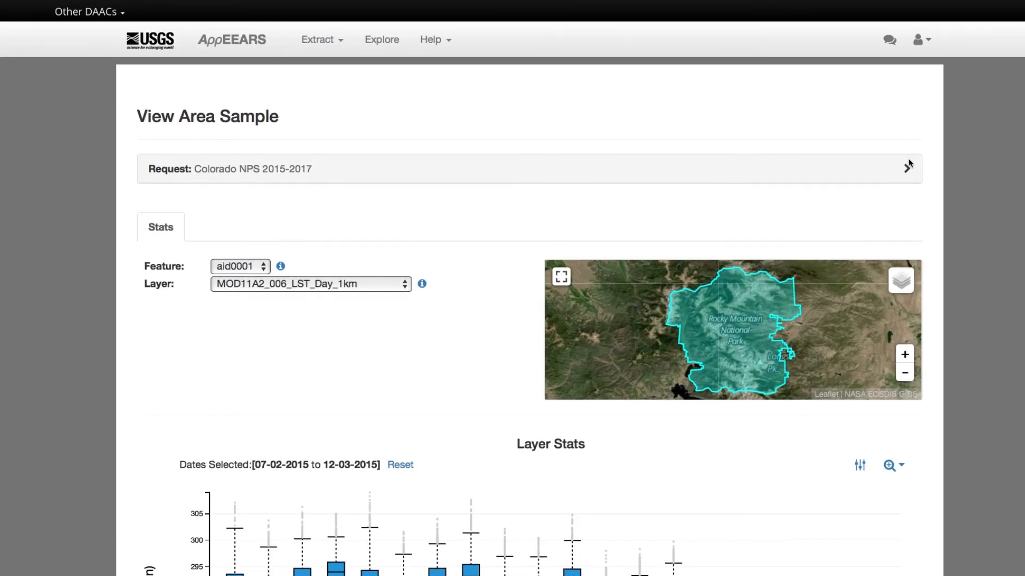
- Open the downloads of the Colorado NPS 2015-2017 request and review its supporting files and GeoTIFF outputs
left_click(908, 168)
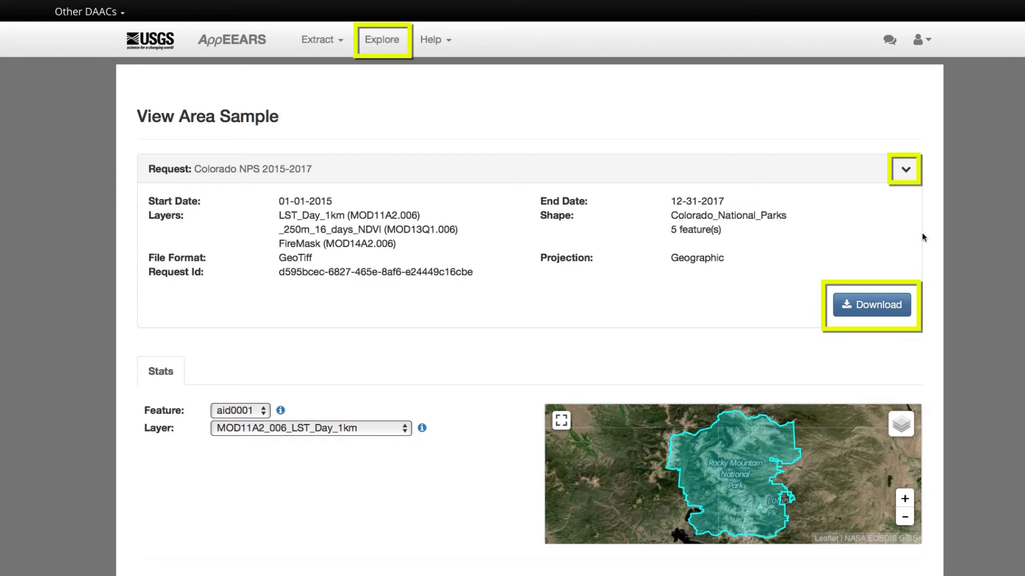
left_click(870, 304)
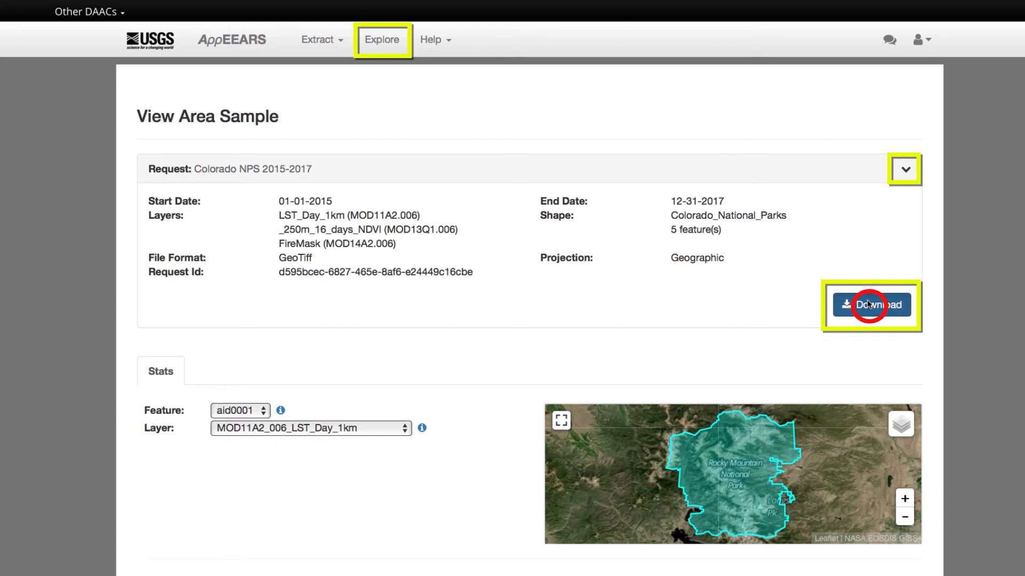
scroll(1019, 360, "down", 3)
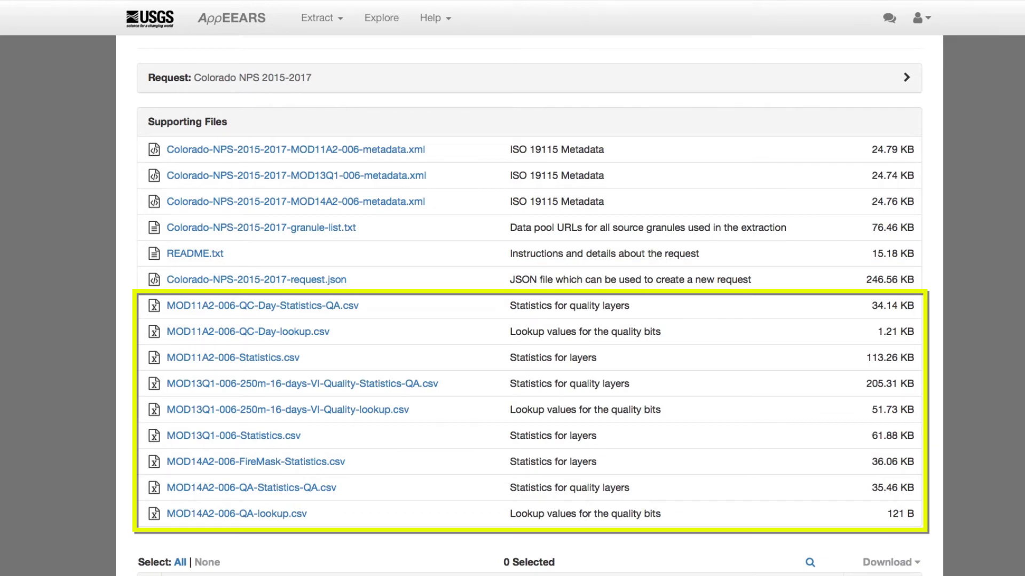
scroll(528, 305, "down", 3)
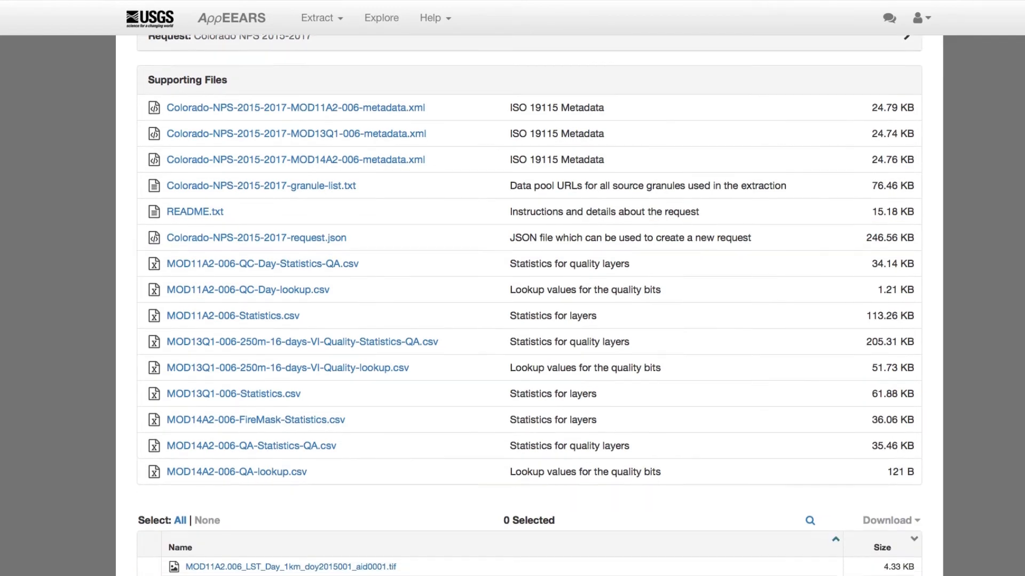
scroll(529, 306, "down", 10)
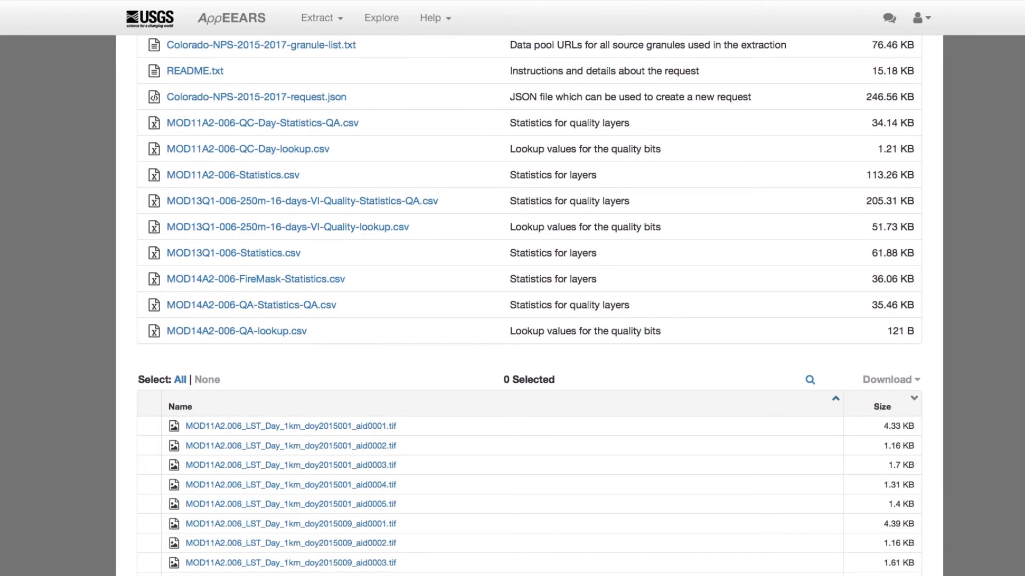
scroll(529, 305, "down", 7)
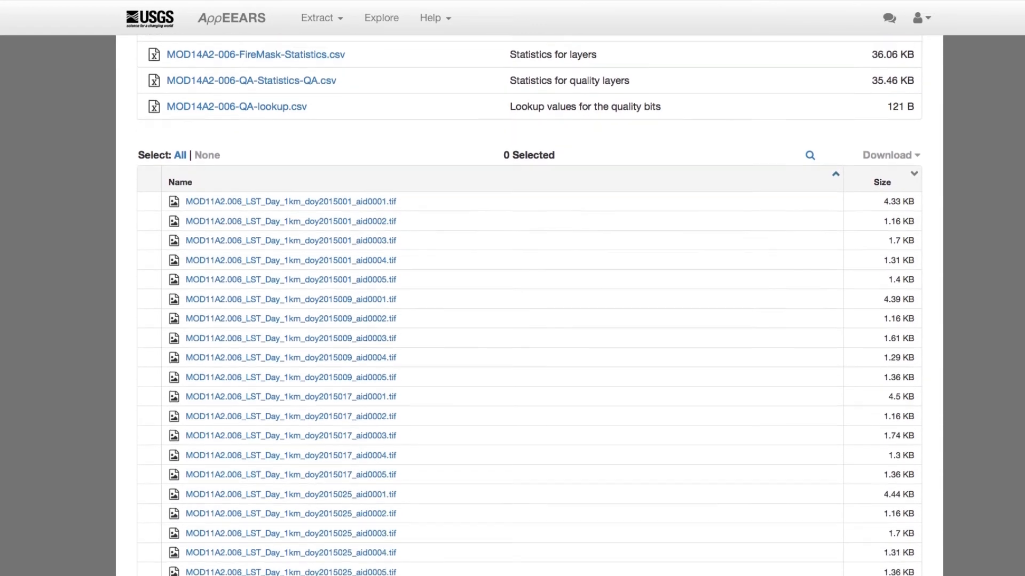
scroll(529, 306, "down", 10)
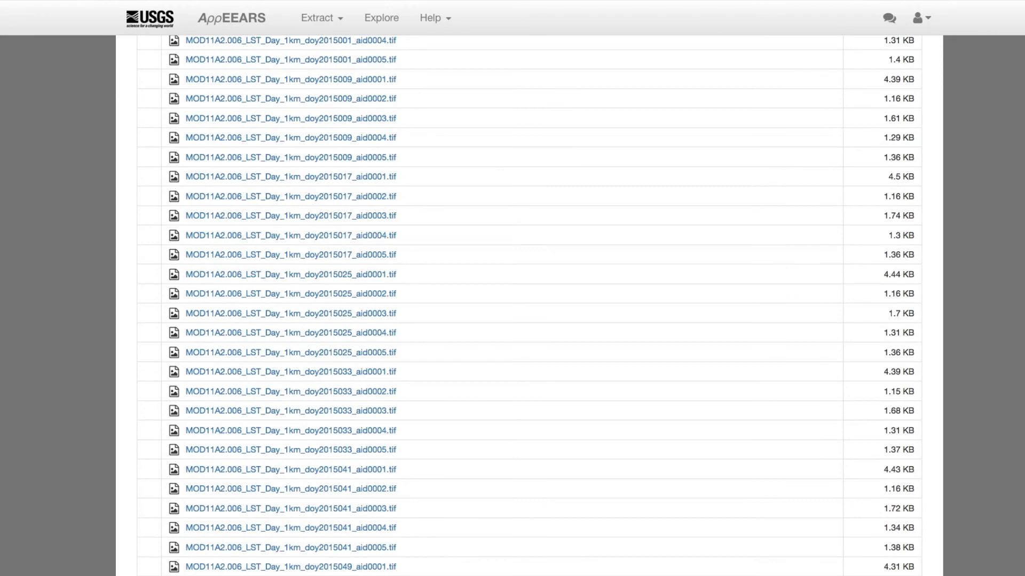
scroll(529, 306, "down", 6)
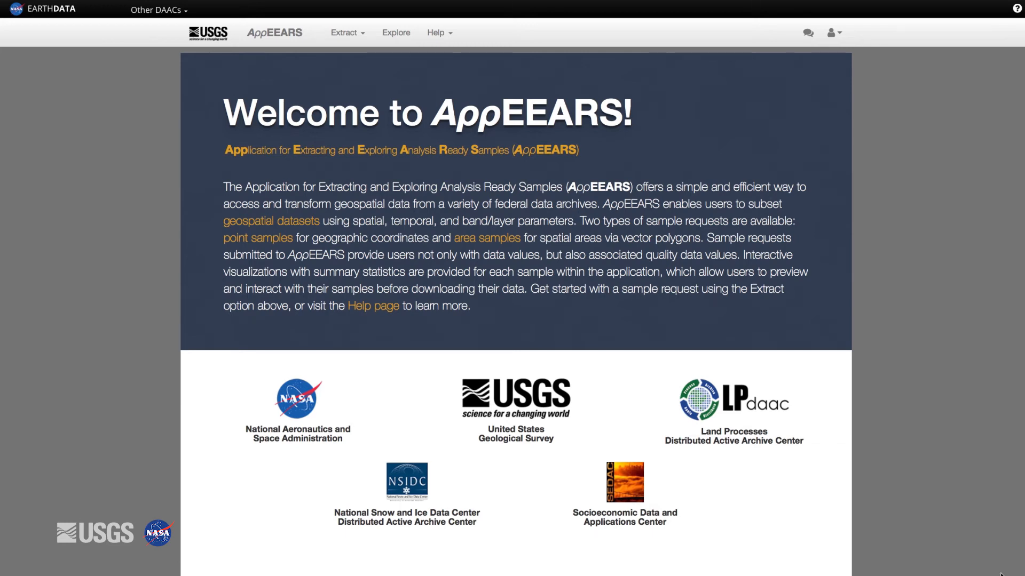
- Show the available help resources, including the documentation, product list and user services contact
left_click(431, 35)
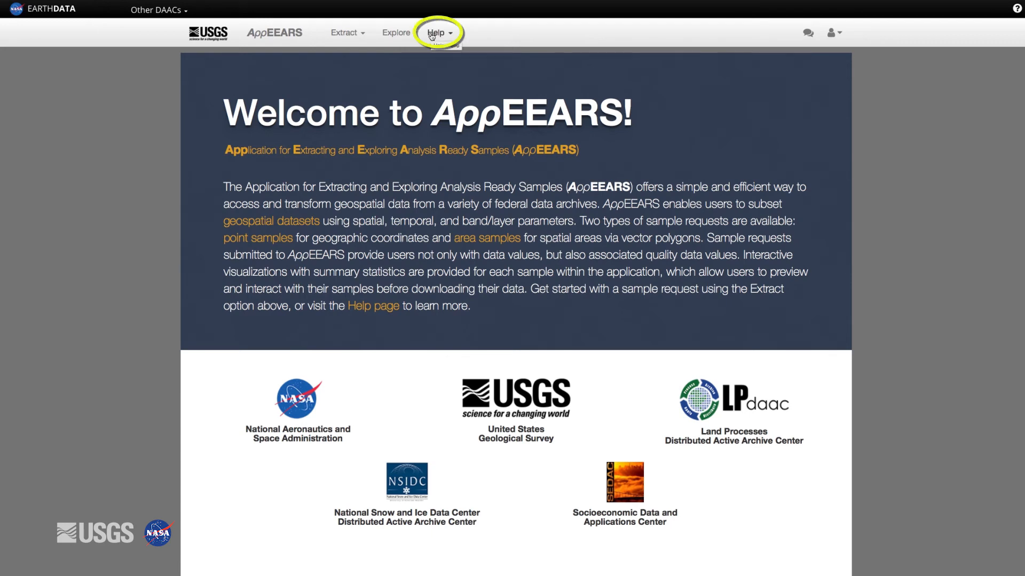
left_click(439, 37)
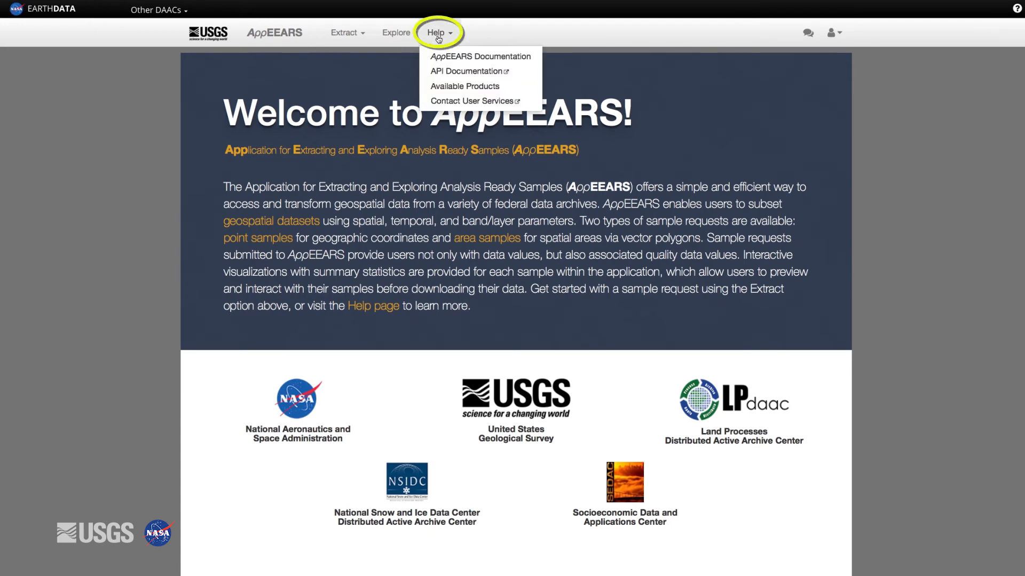